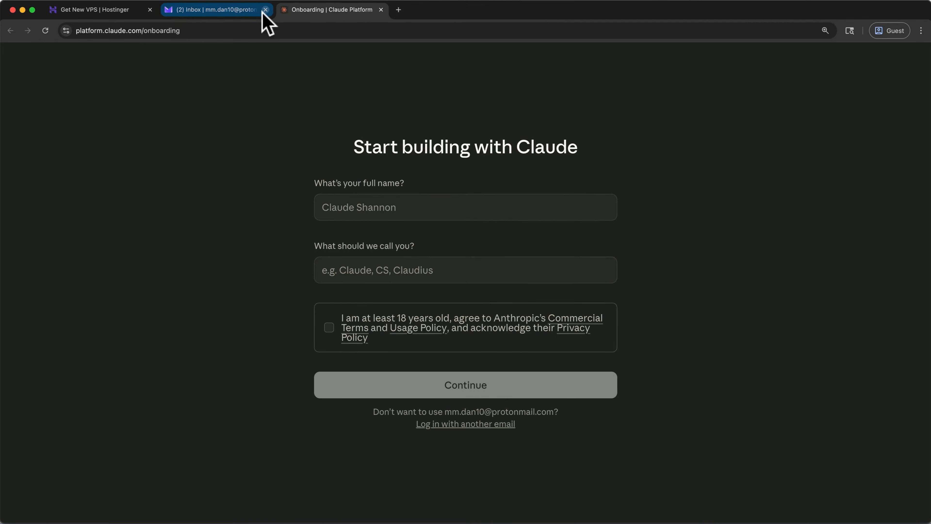
- Complete the Claude onboarding with the full name and preferred name, accept the terms, and choose an Individual account
left_click(443, 203)
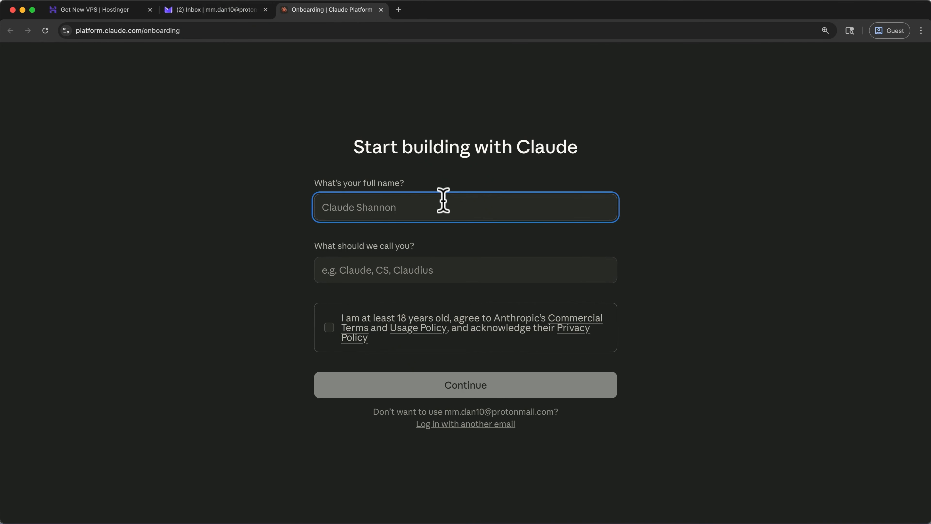
left_click(476, 266)
left_click(347, 328)
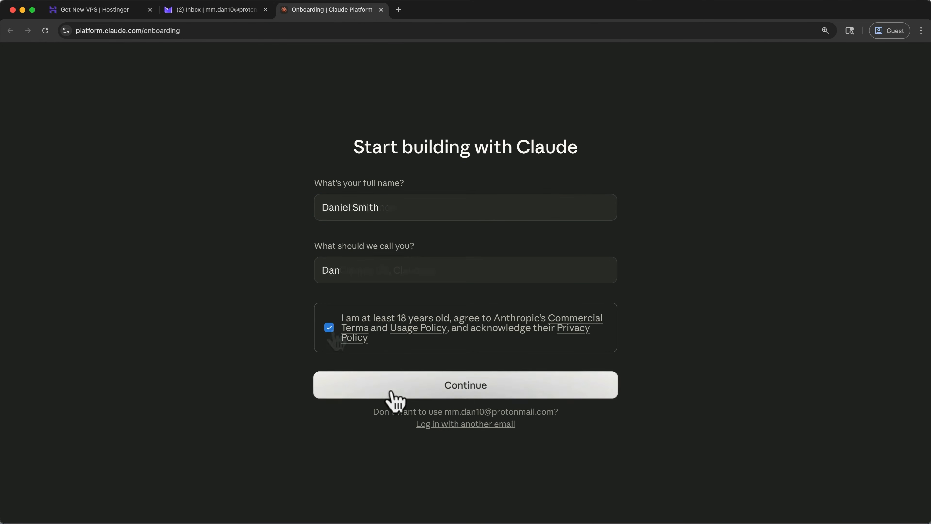
left_click(393, 392)
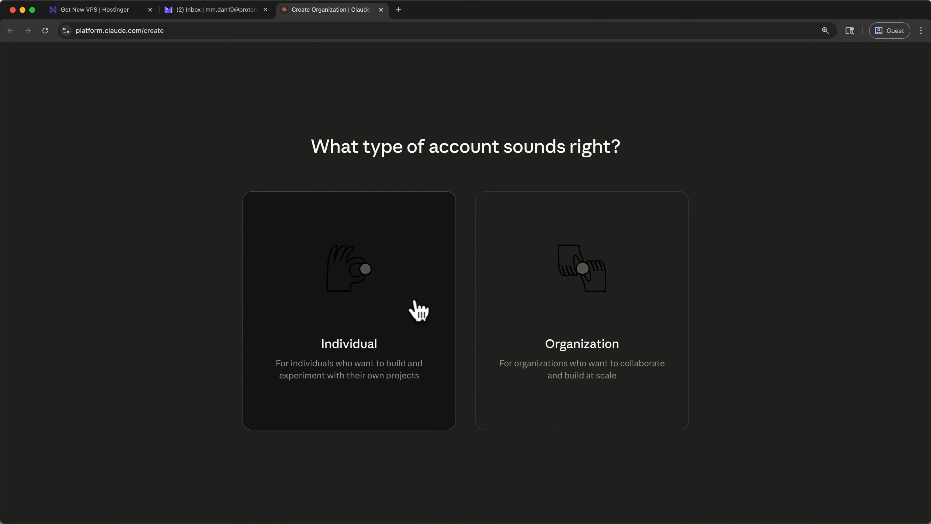
left_click(417, 309)
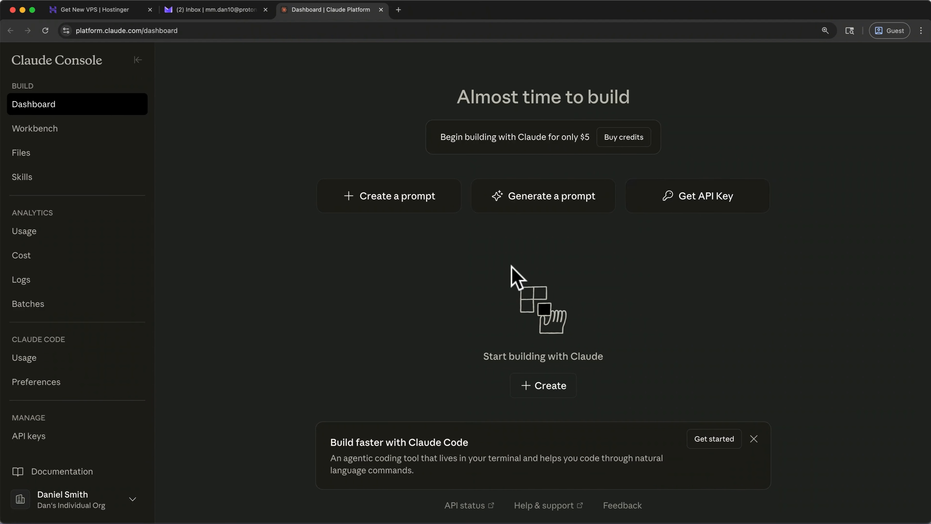
- Go to the organization's billing settings and start buying credits
left_click(94, 383)
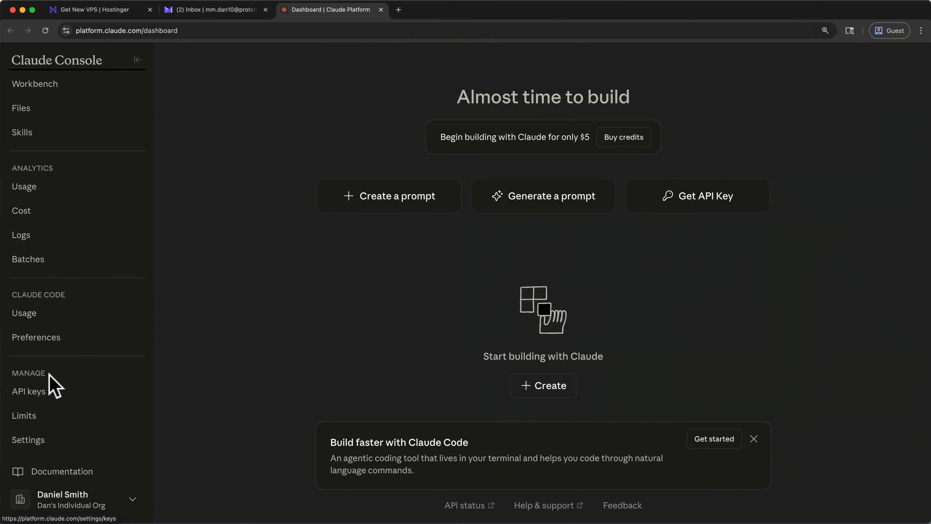
left_click(69, 419)
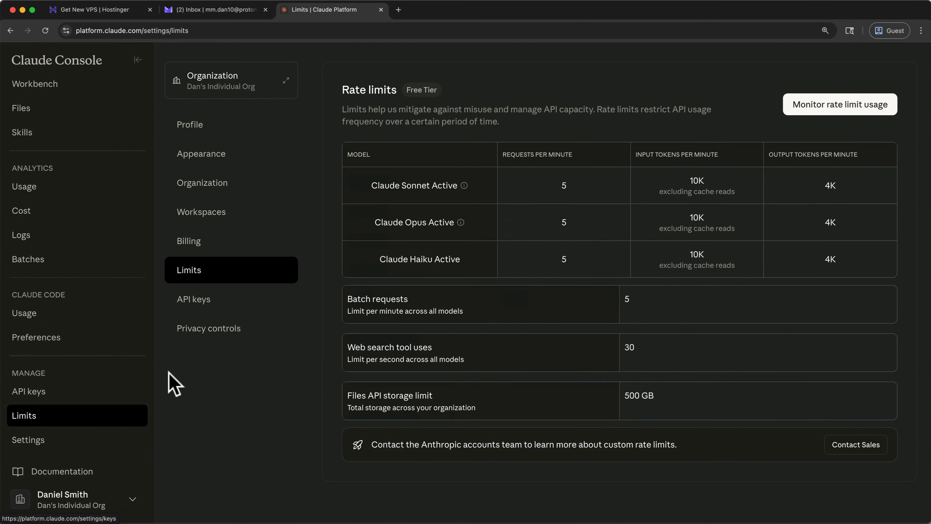
left_click(225, 257)
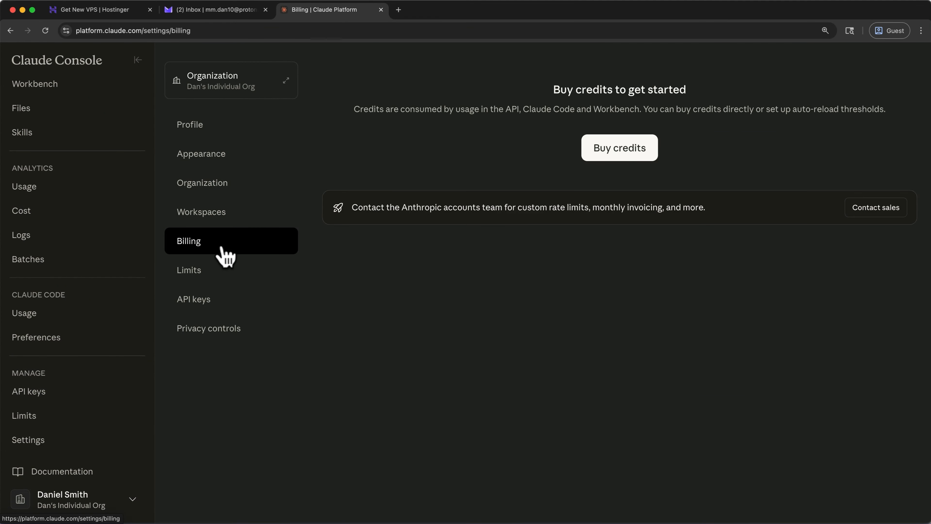
left_click(624, 149)
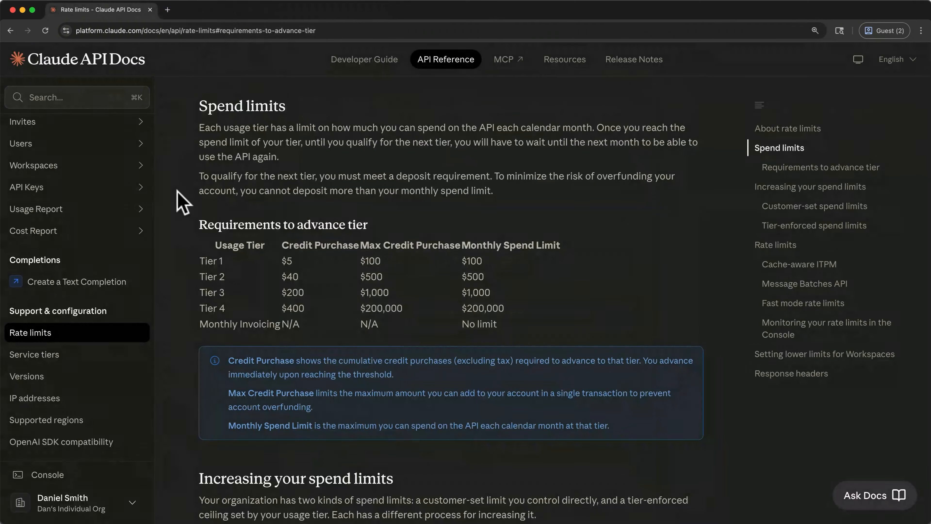
- Compare the Tier 1 and Tier 2 credit purchase requirements in the Claude API rate limits documentation
left_click_drag(202, 260, 292, 262)
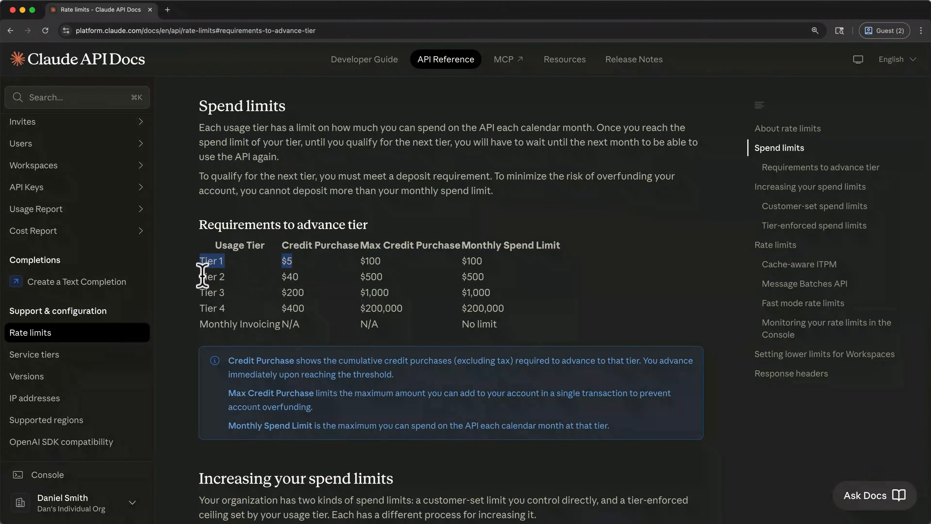
left_click(202, 274)
left_click_drag(201, 276, 301, 276)
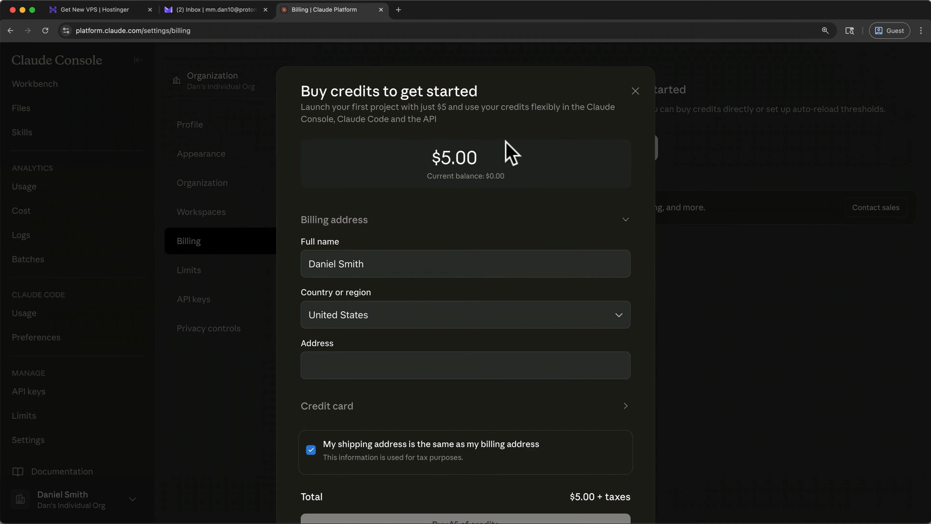
- Set the credit purchase amount to $40
left_click(474, 161)
key("BackSpace")
type("40")
left_click(495, 140)
- Fill in the billing address and credit card details, buy the $40 of credits, and dismiss the welcome dialog
scroll(497, 136, "down", 2)
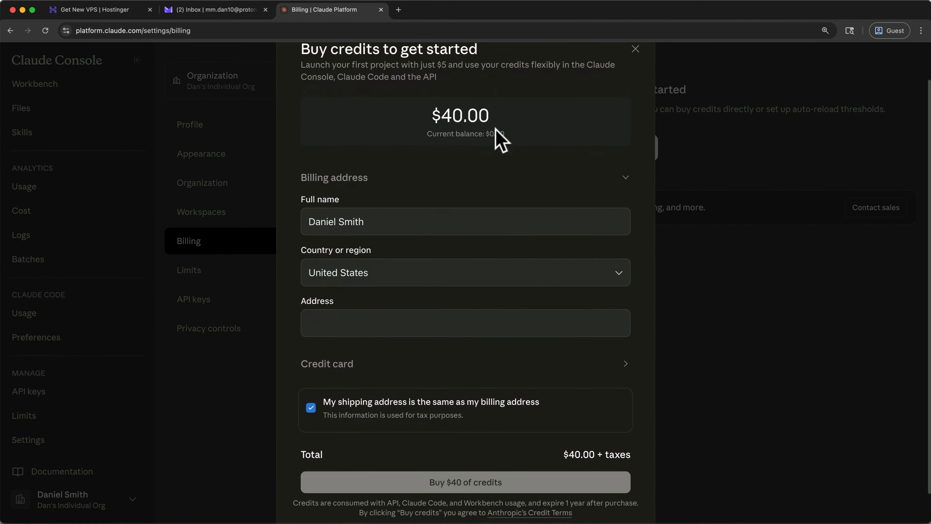
scroll(495, 140, "down", 1)
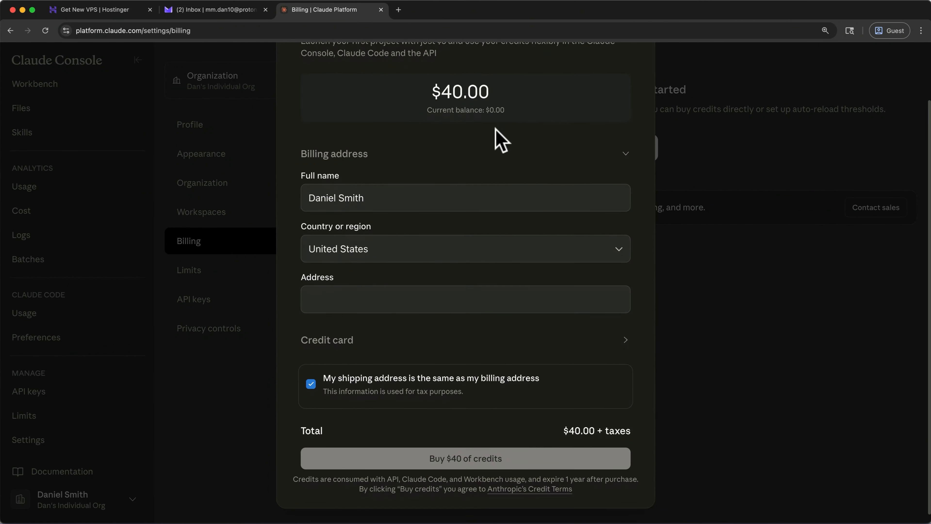
left_click(352, 341)
scroll(348, 343, "down", 3)
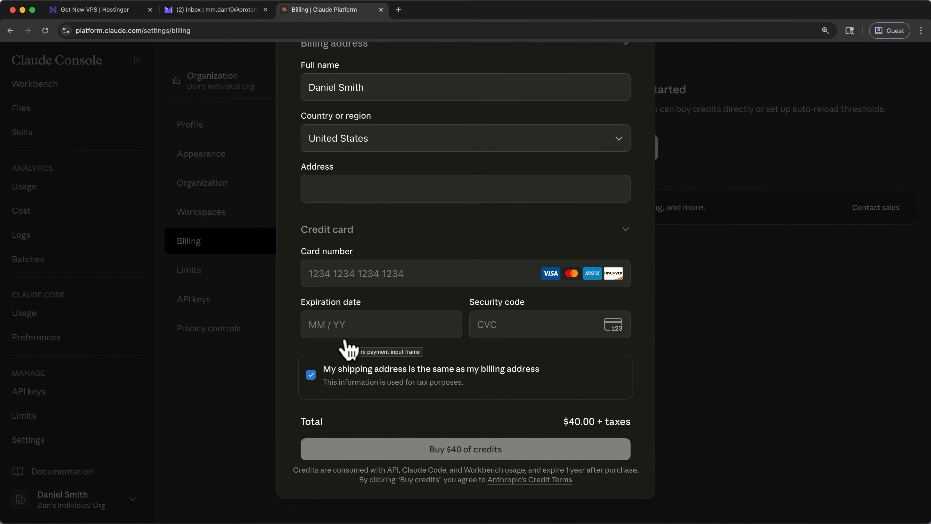
left_click(360, 457)
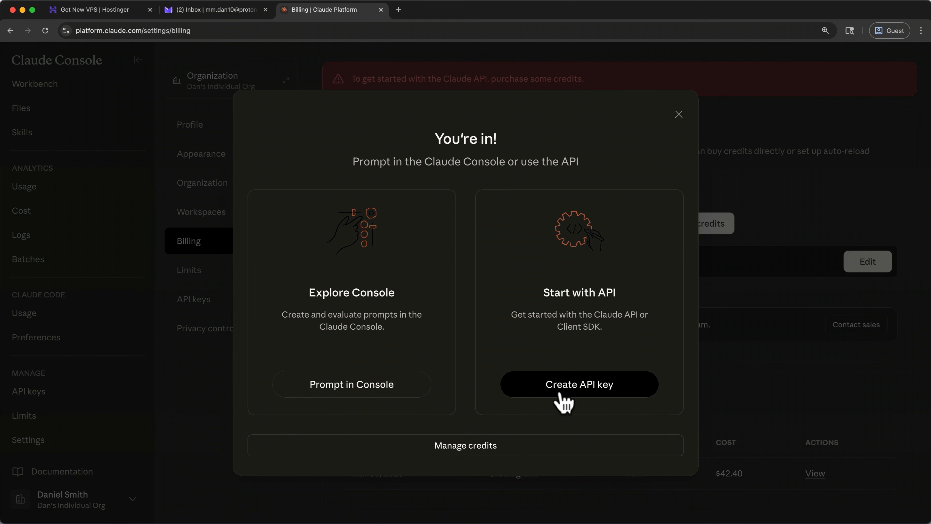
left_click(679, 114)
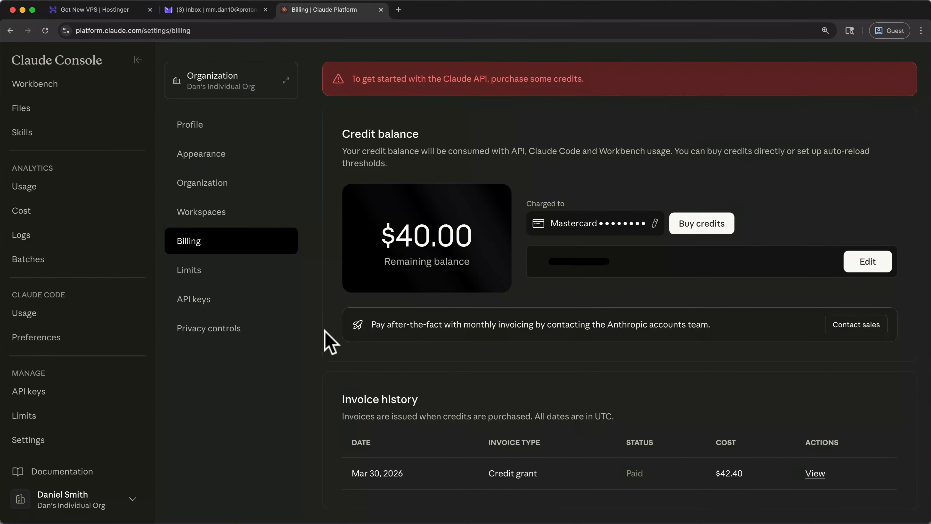
- Create an API key named openclaw-claude in the Default workspace
left_click(70, 398)
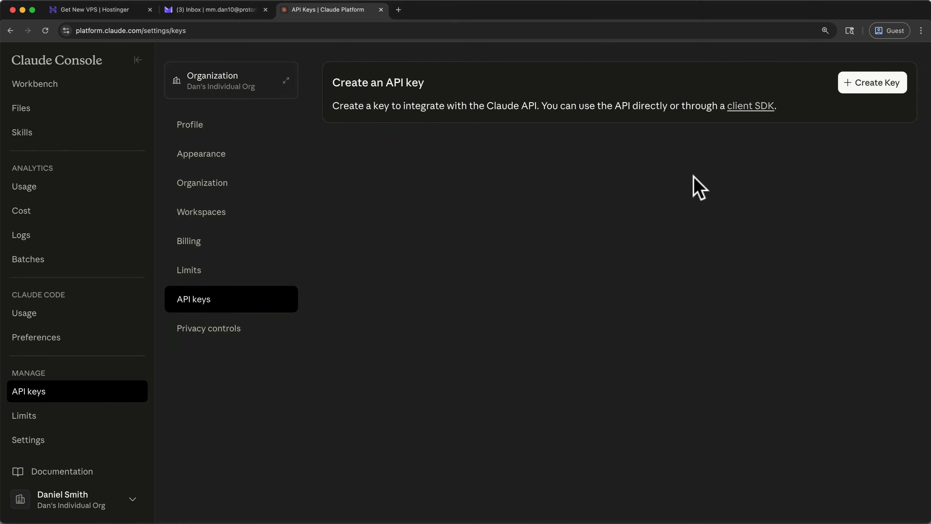
left_click(842, 88)
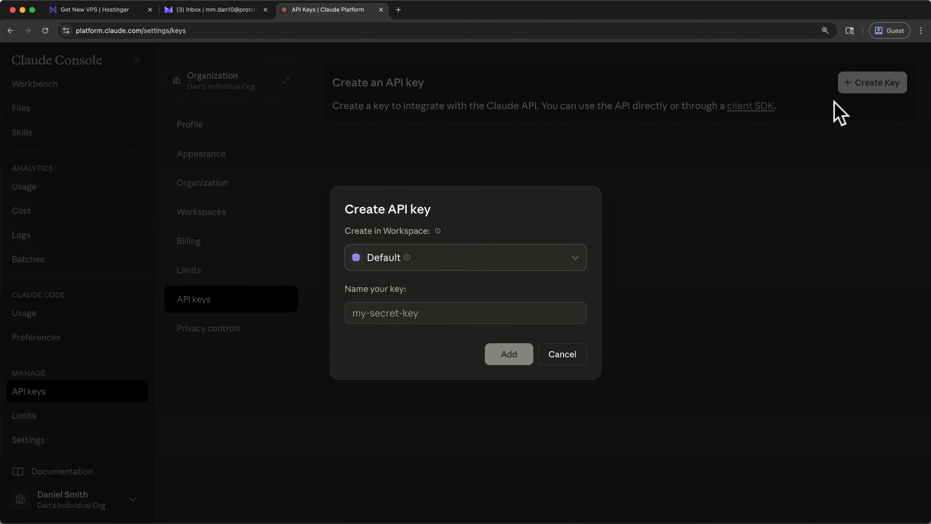
left_click(562, 313)
type("open")
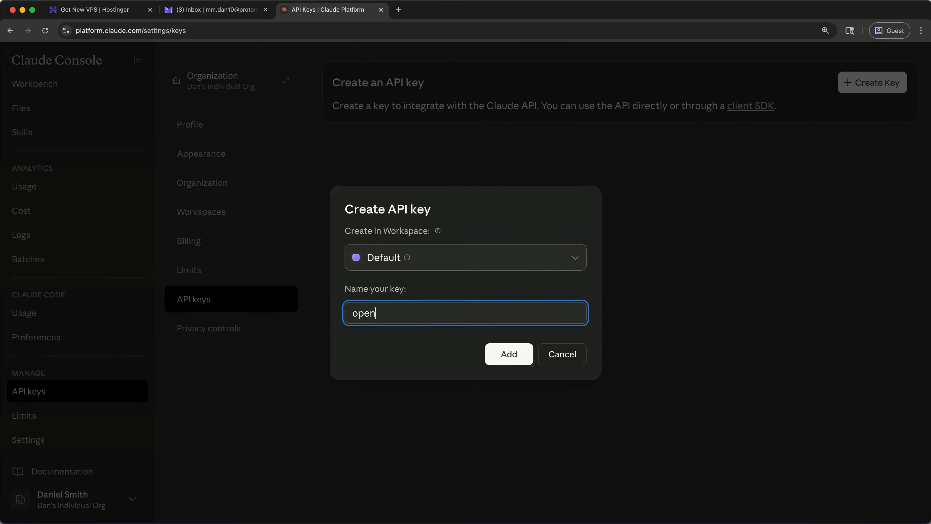
type("claw-claude")
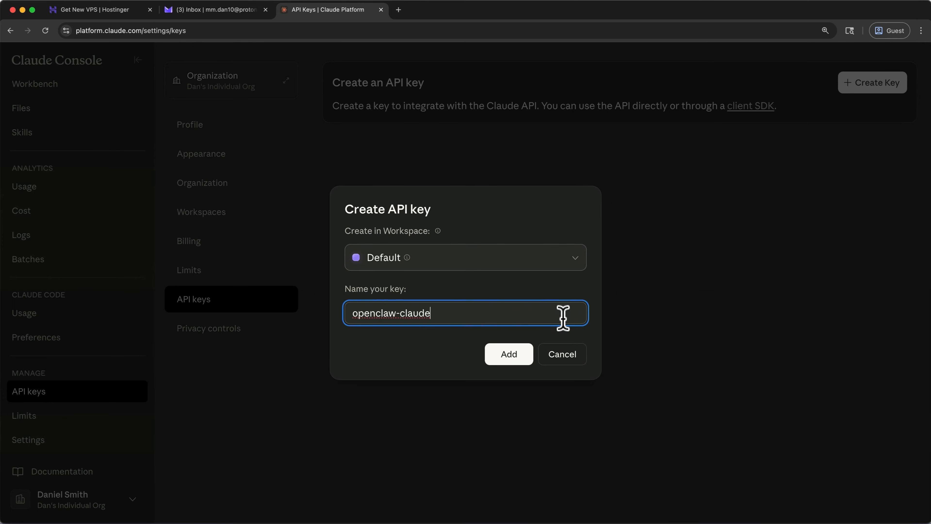
left_click(516, 353)
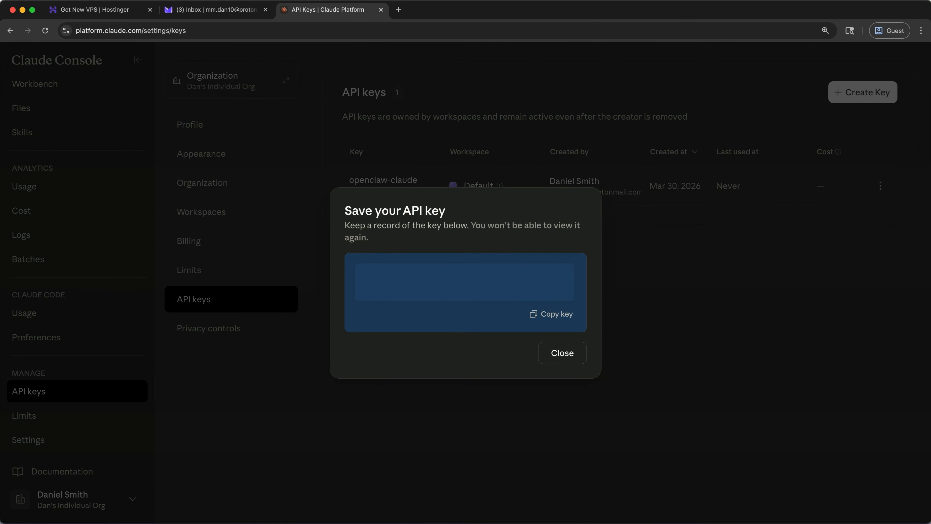
- Switch to Hostinger, paste the API key as the Anthropic API Key in the OpenClaw configuration, and deploy it
left_click(104, 12)
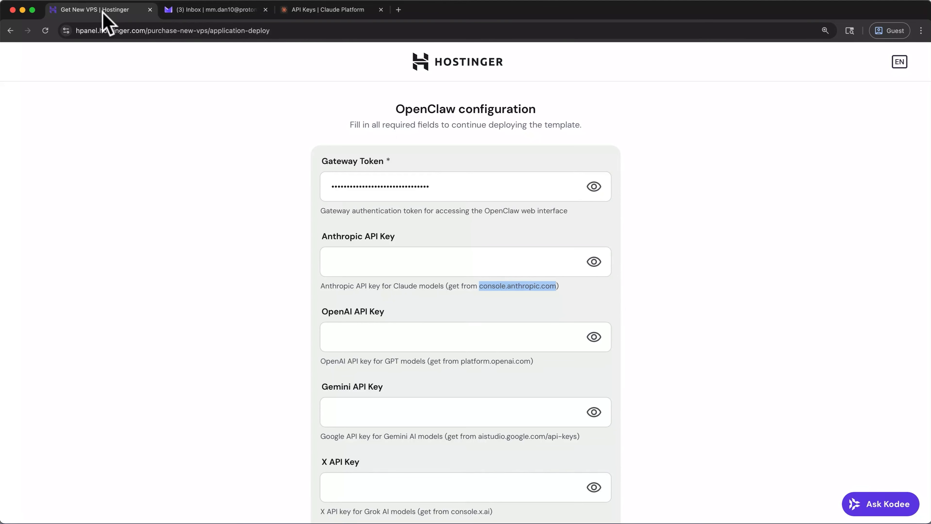
left_click(343, 262)
key("super+v")
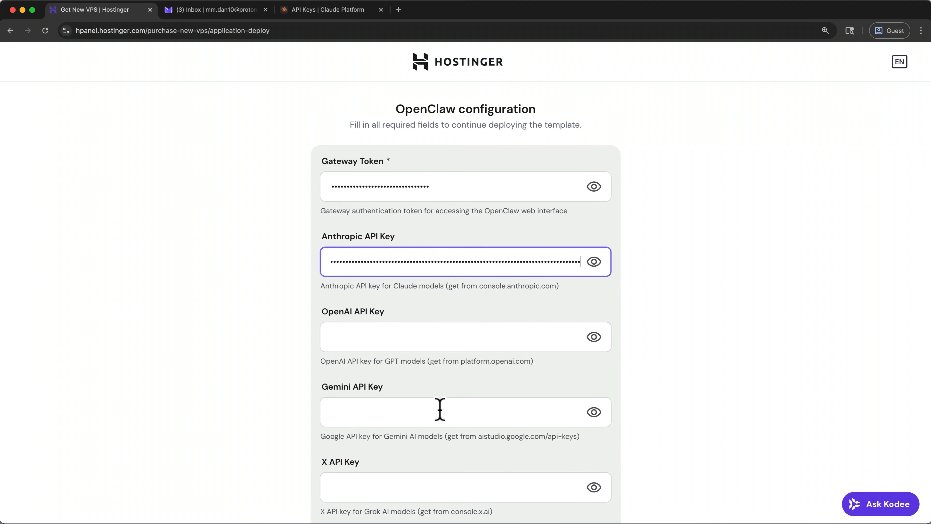
scroll(440, 410, "down", 5)
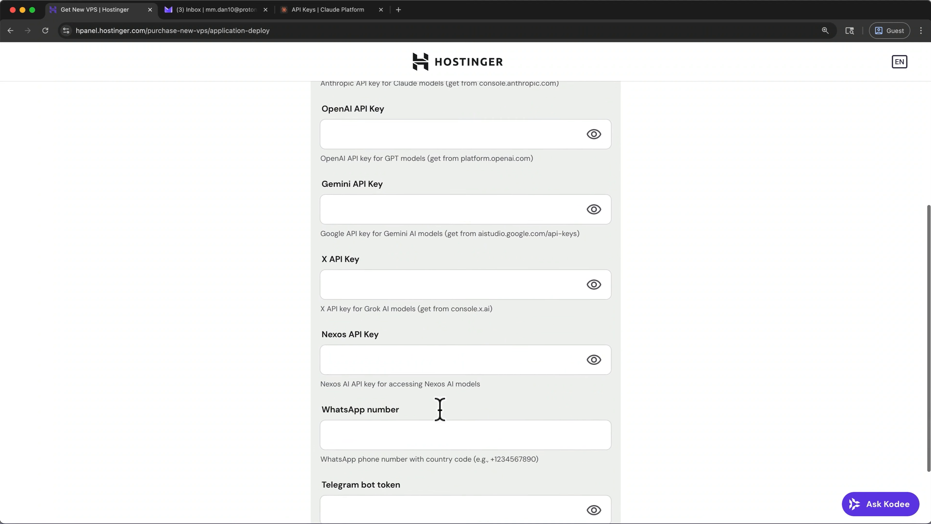
scroll(440, 409, "down", 2)
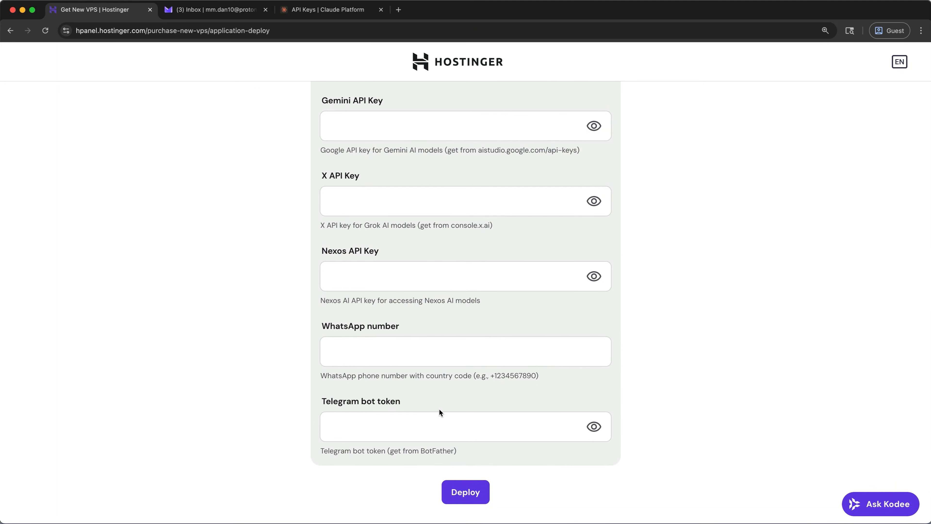
left_click(464, 491)
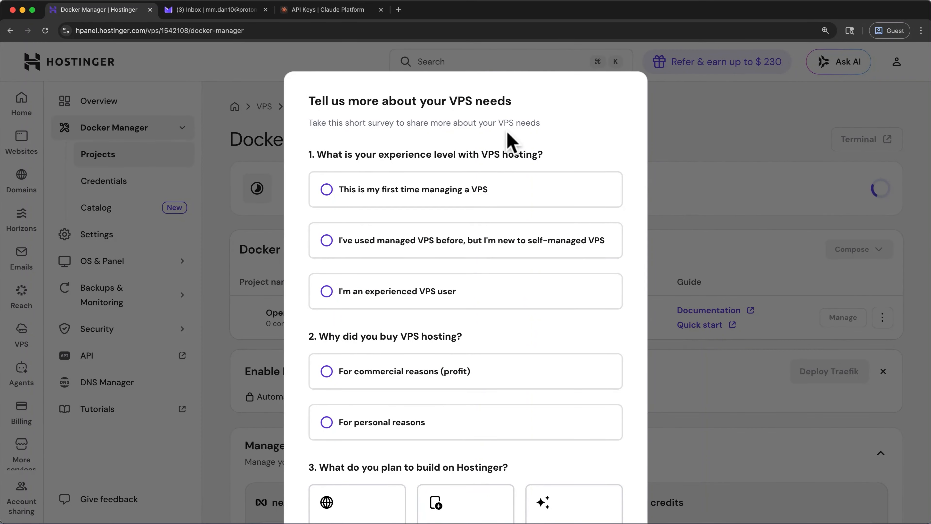
- Skip the VPS needs survey and copy the gateway token of the openclaw-1r5a Docker project
scroll(520, 340, "down", 3)
scroll(520, 341, "down", 5)
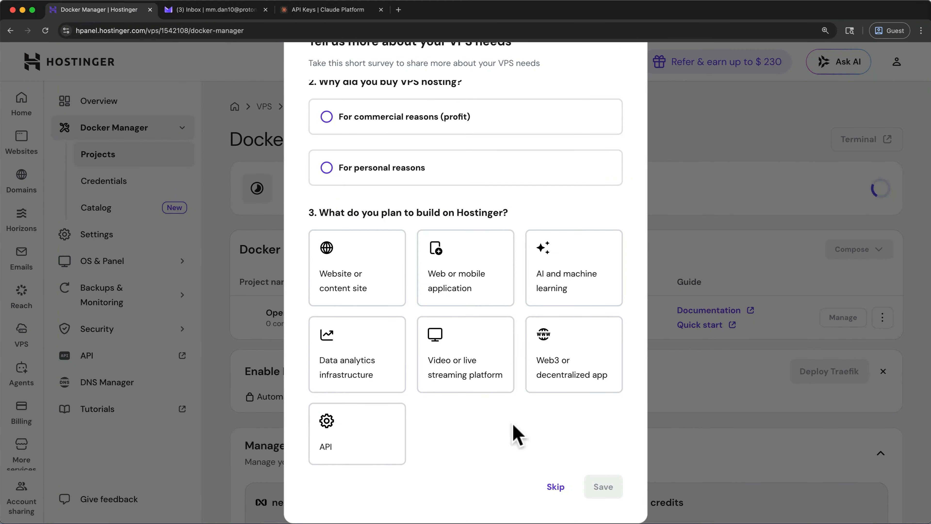
left_click(547, 486)
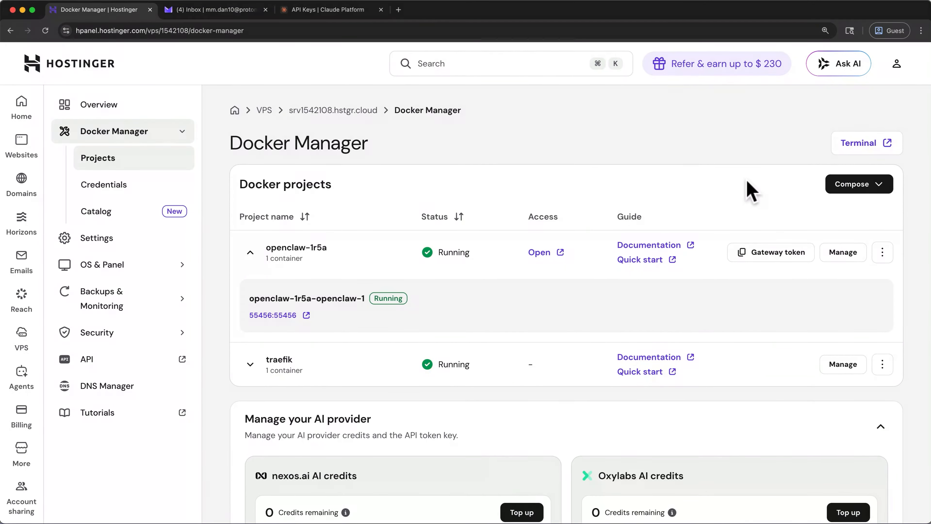
left_click(785, 254)
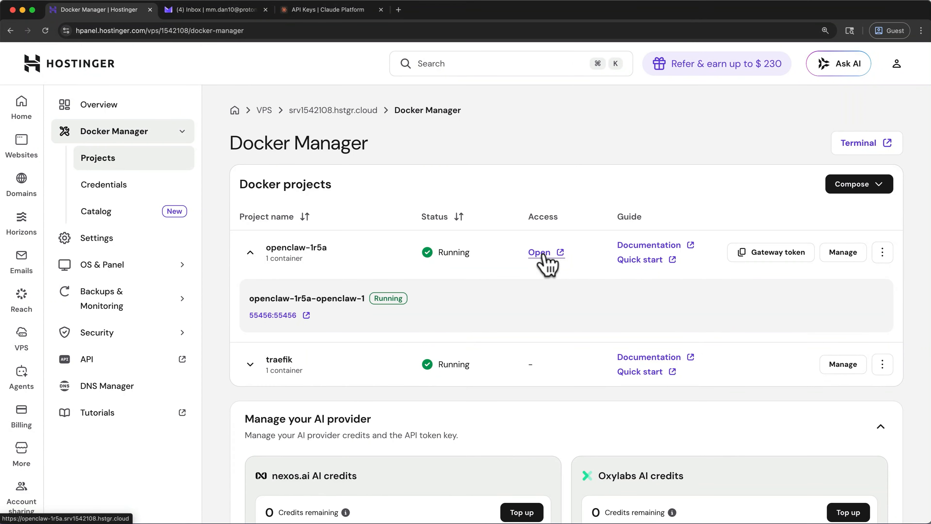
- Open the management overview of the KVM 1 VPS from the hPanel home page and copy its gateway token
left_click(21, 105)
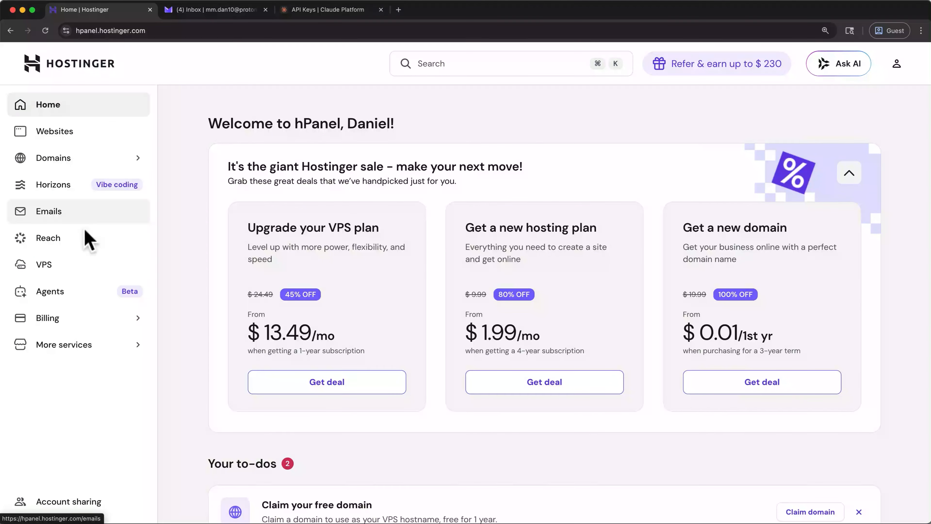
left_click(70, 268)
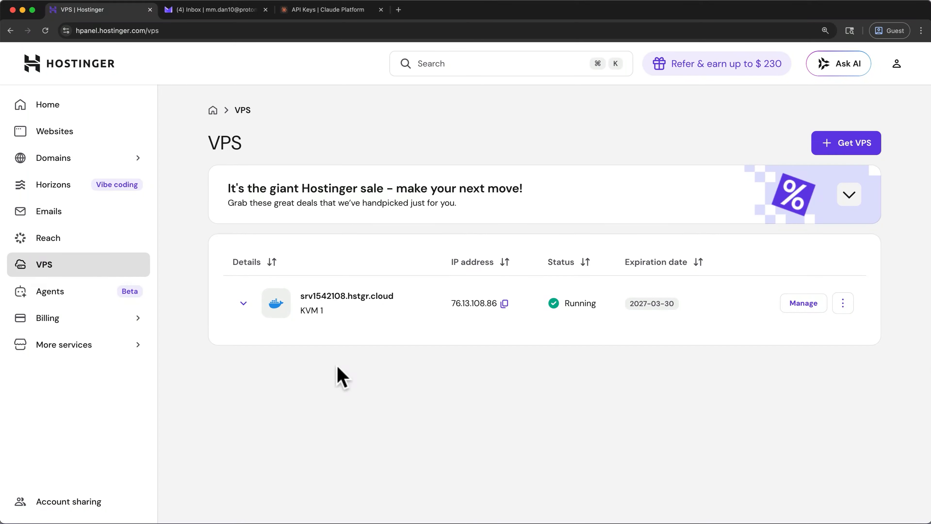
left_click(805, 308)
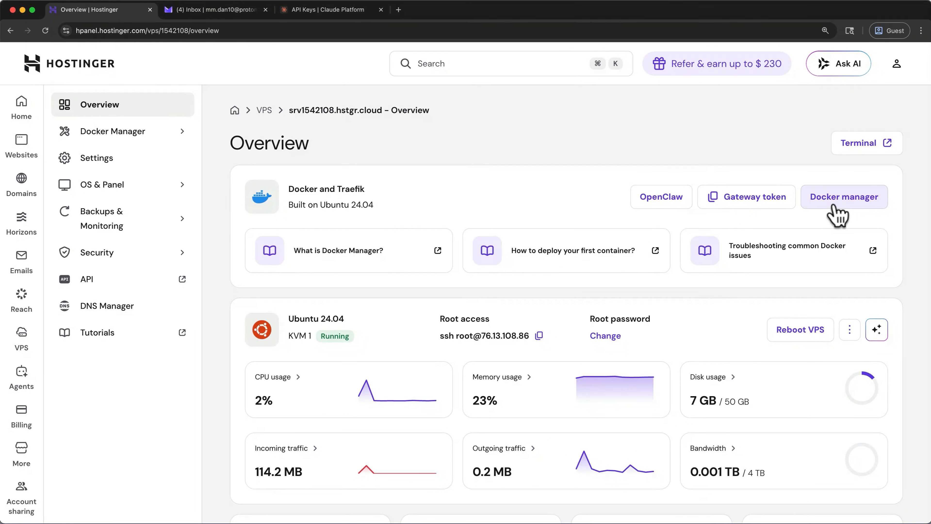
left_click(779, 208)
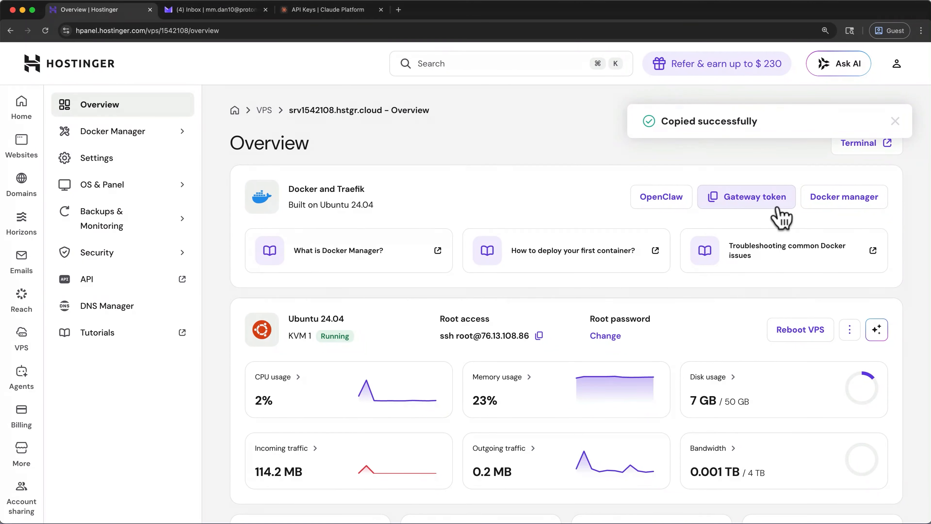
- Open OpenClaw from the VPS overview and log in with the copied gateway token
left_click(682, 200)
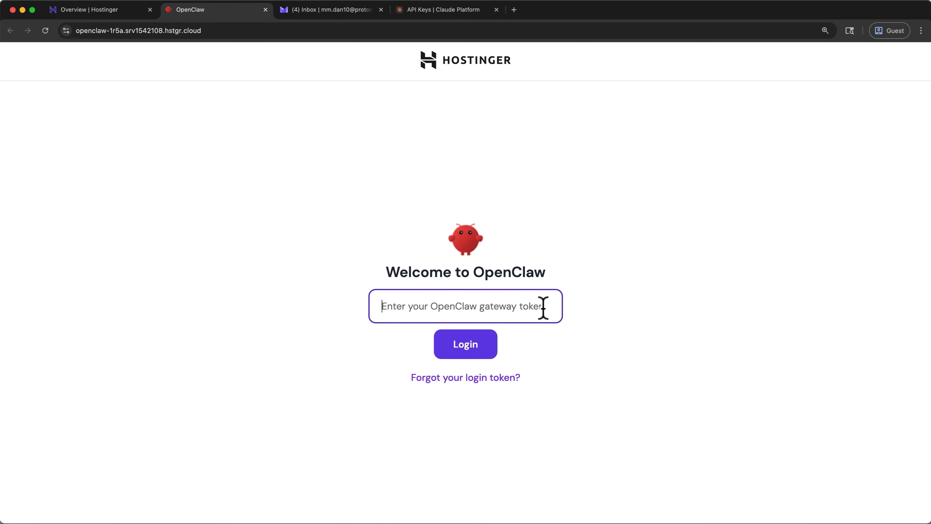
key("super+v")
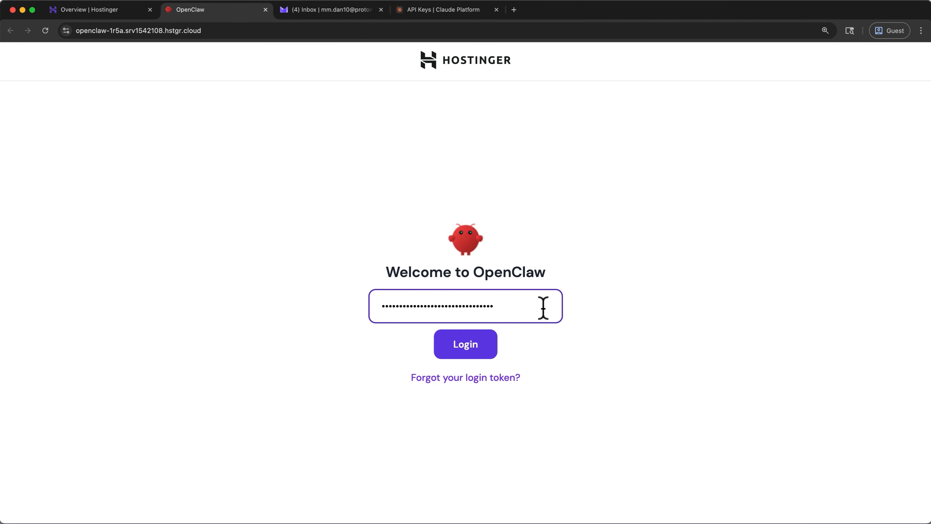
left_click(489, 351)
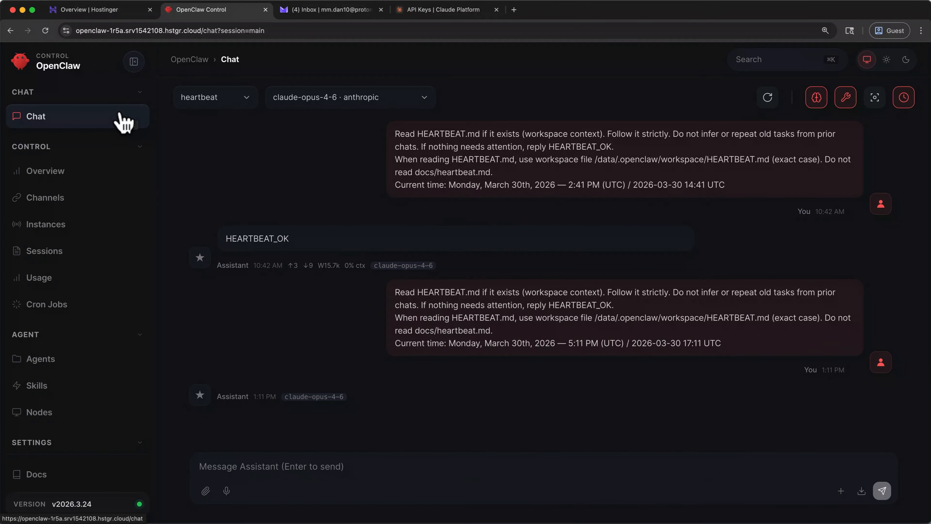
- Open OpenClaw's Overview page and connect to the gateway with the filled-in gateway token
left_click(104, 176)
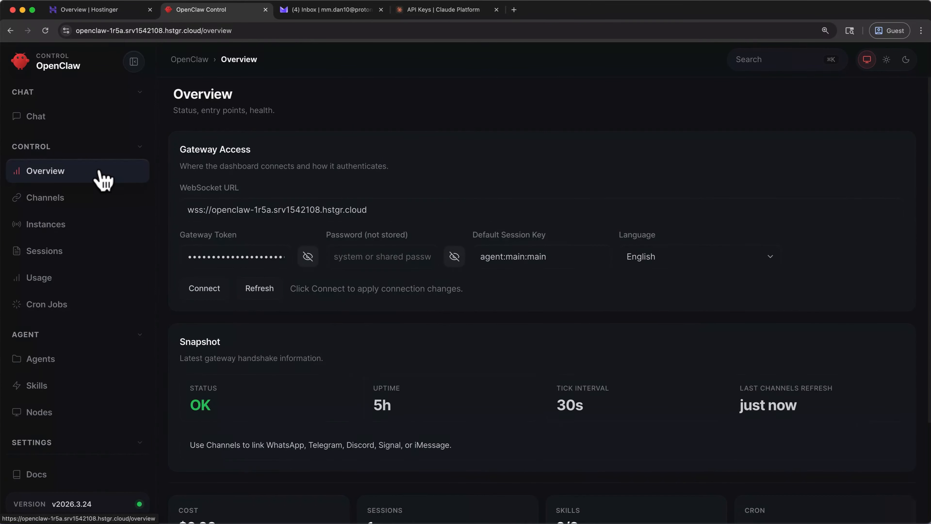
left_click(216, 256)
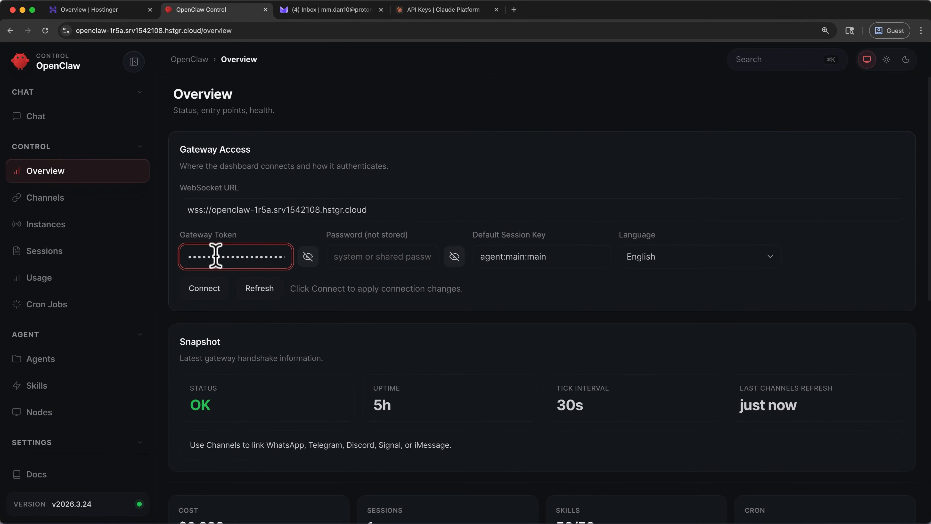
left_click(218, 298)
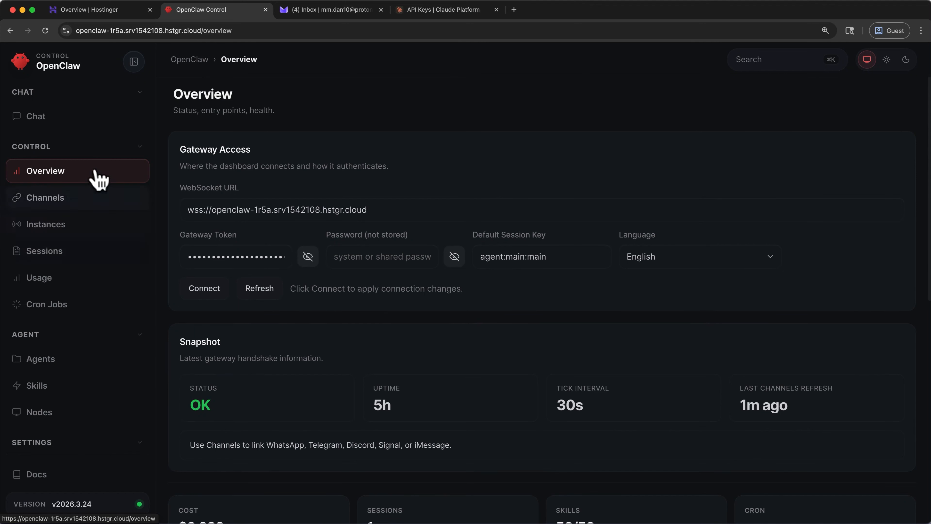
- Return to the assistant chat and send the message "hello"
left_click(78, 124)
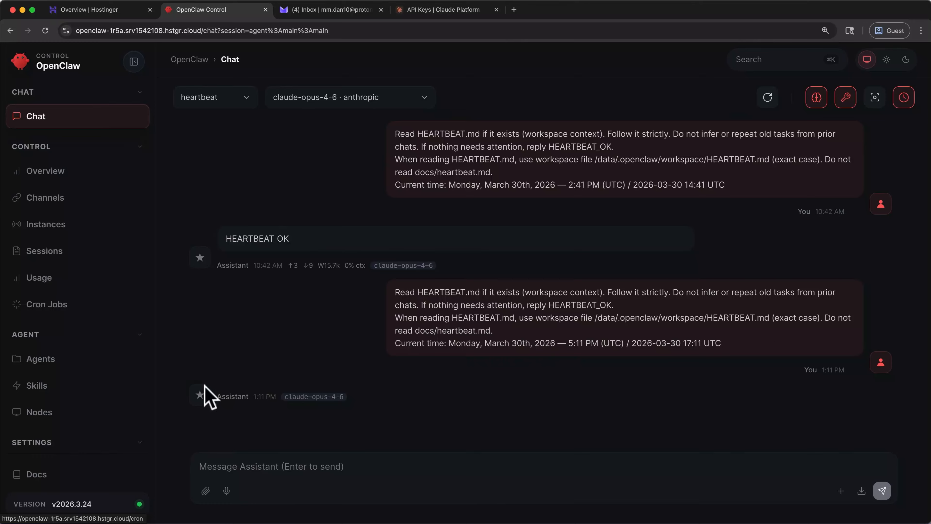
left_click(291, 457)
type("hello")
key("Return")
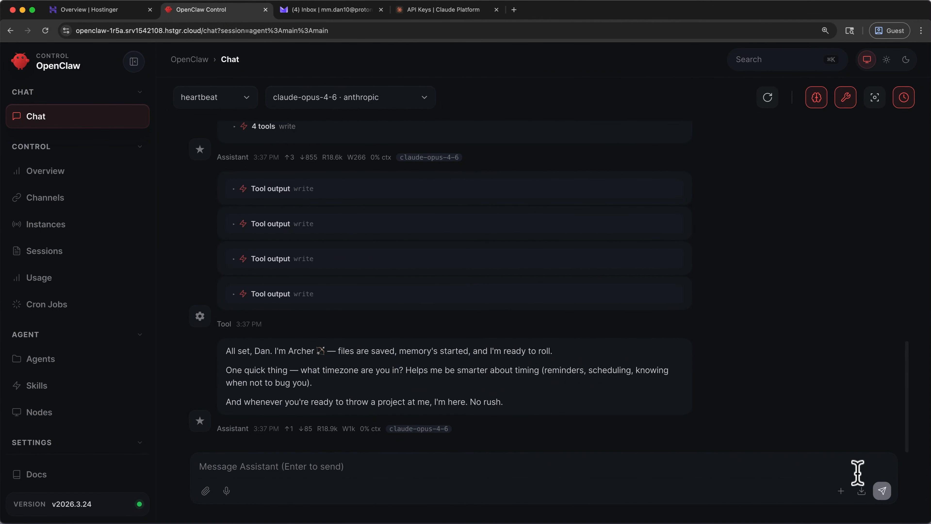
- Expand the third write tool output above the assistant's latest reply to inspect its details
left_click(624, 265)
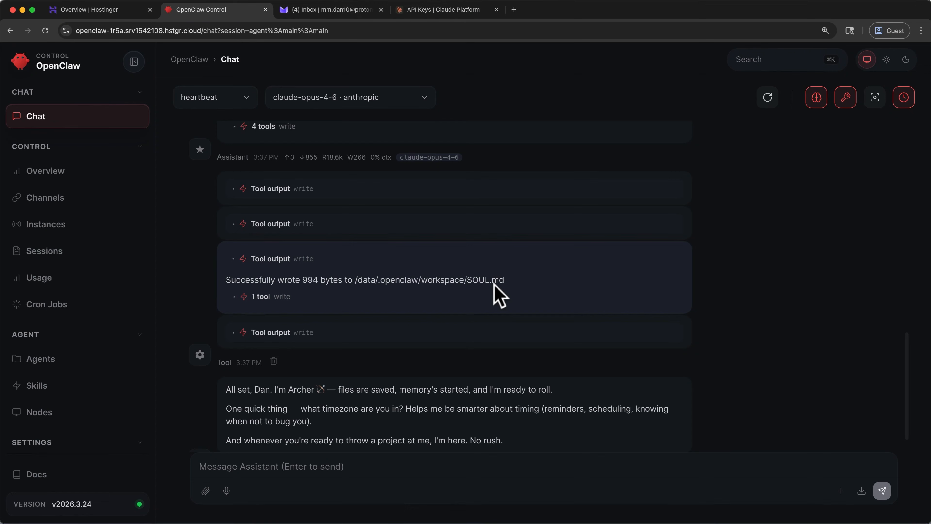